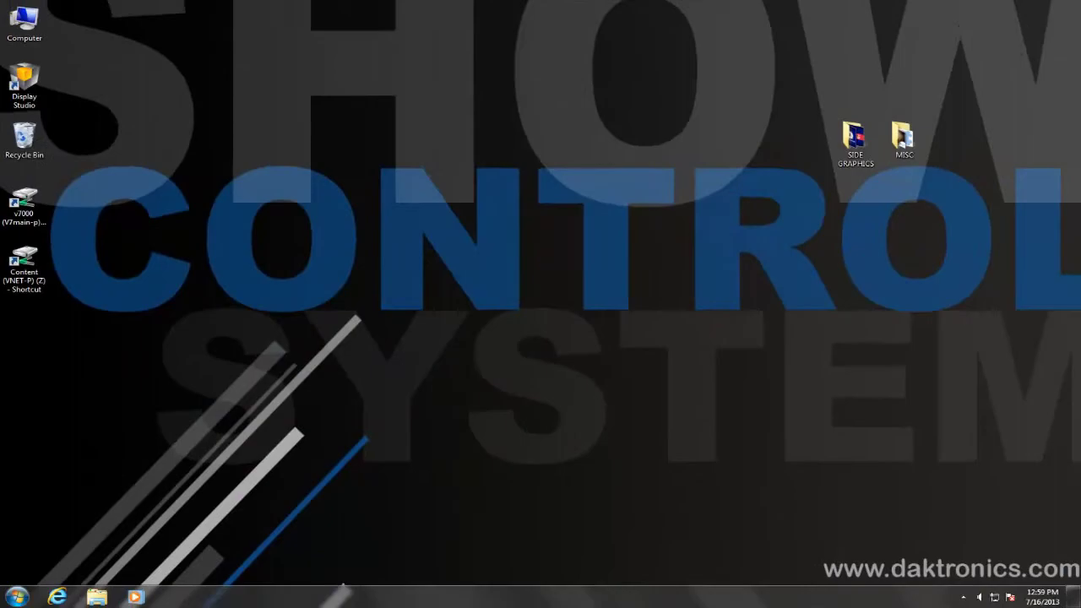
Browse the network locations and open the V7MAIN-P computer.
{"action": "left_click", "coordinate": [115, 164]}
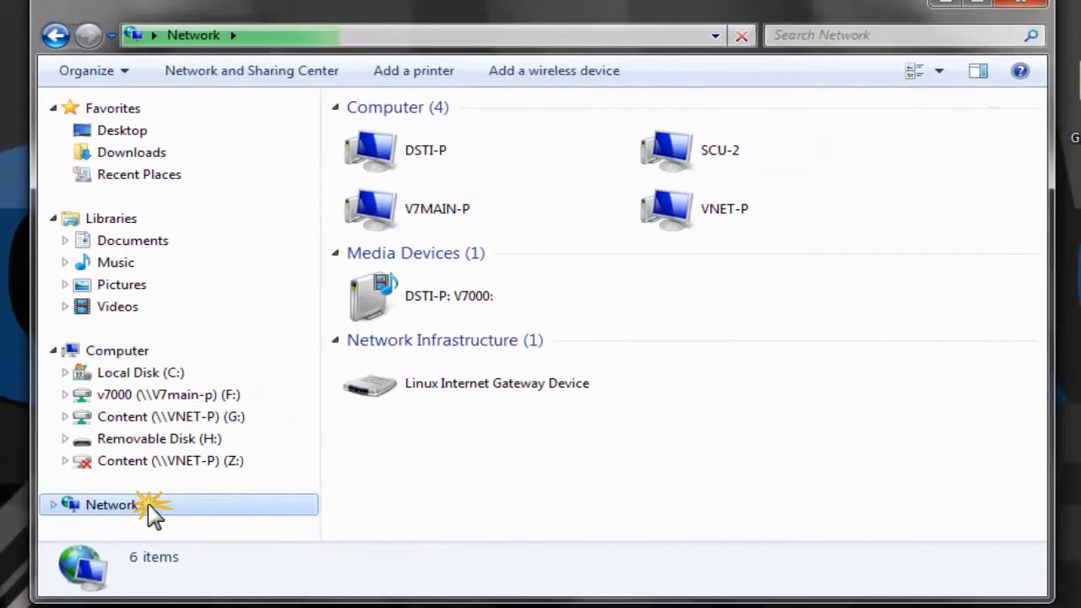
{"action": "double_click", "coordinate": [483, 212]}
{"action": "left_click", "coordinate": [767, 126]}
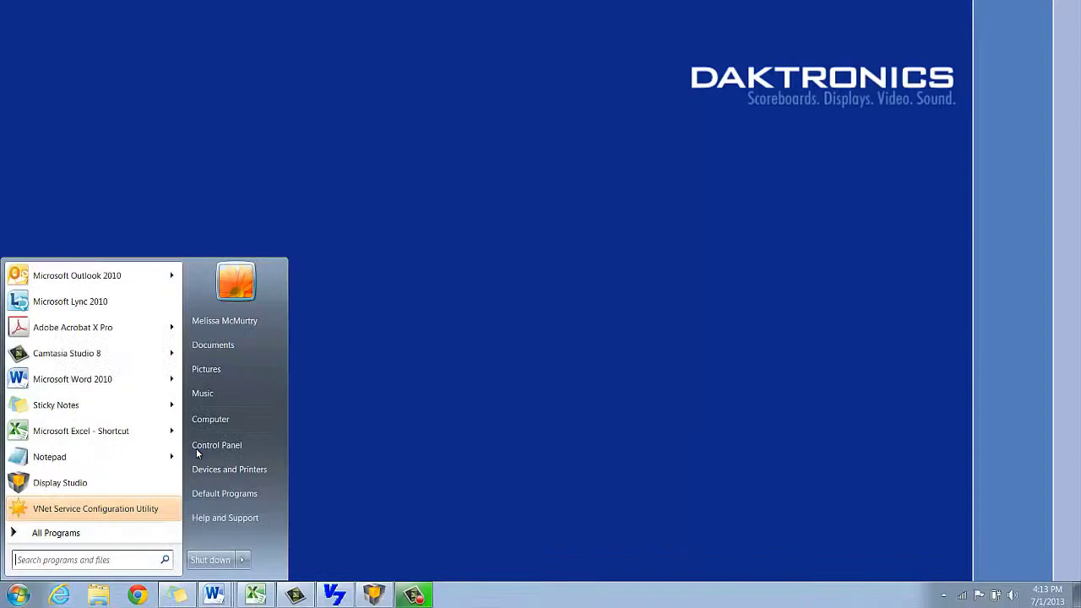
Browse the C: drive's V7000 folder to 256x400.RGB16MB.L.Sign and open its Default.Lib library.
{"action": "left_click", "coordinate": [212, 414]}
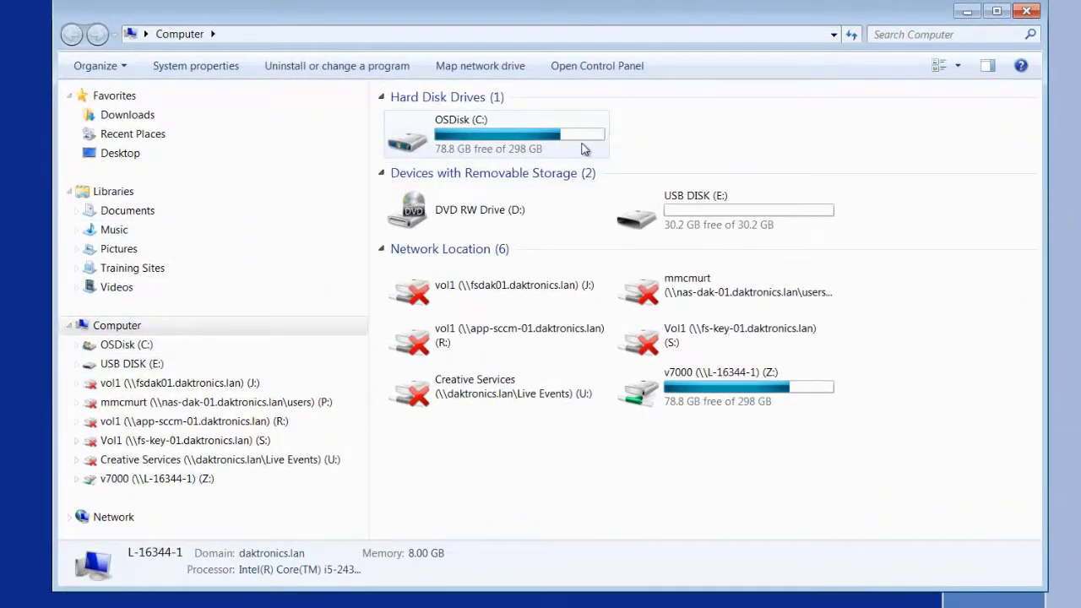
{"action": "double_click", "coordinate": [579, 148]}
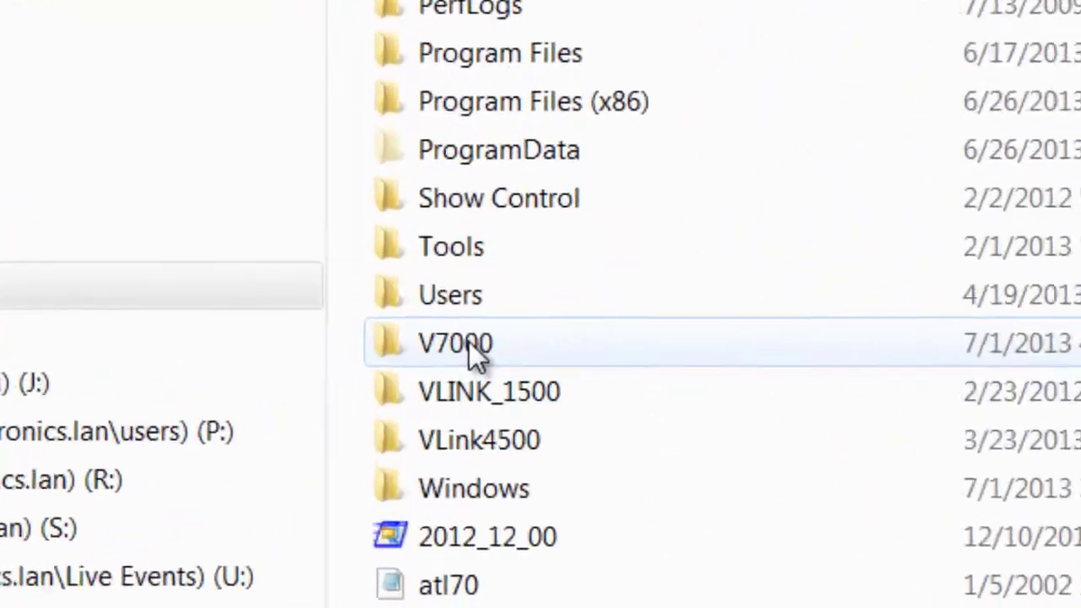
{"action": "double_click", "coordinate": [427, 368]}
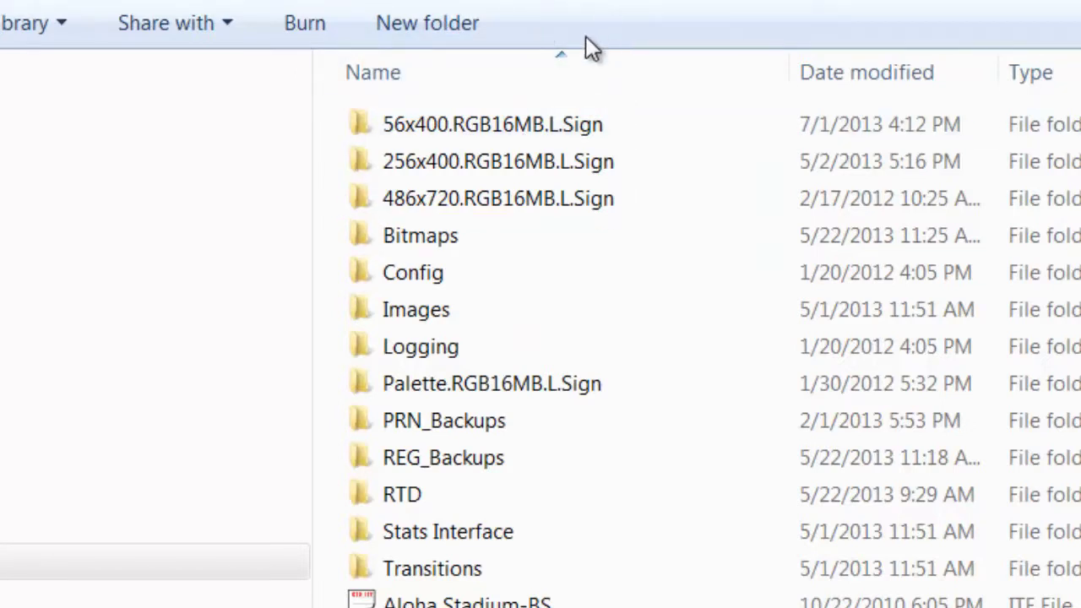
{"action": "double_click", "coordinate": [444, 160]}
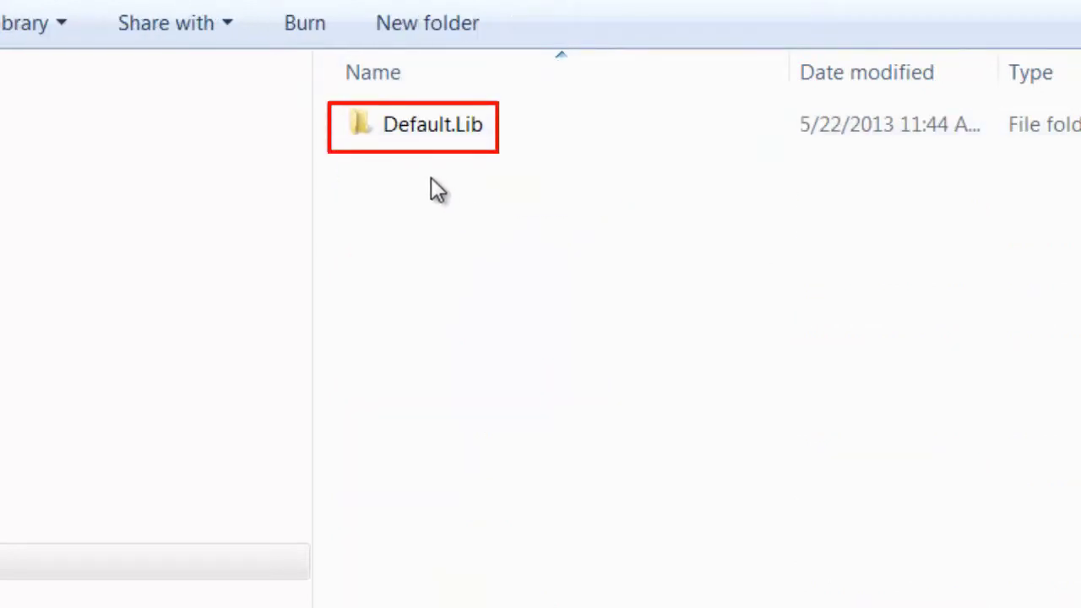
{"action": "double_click", "coordinate": [411, 131]}
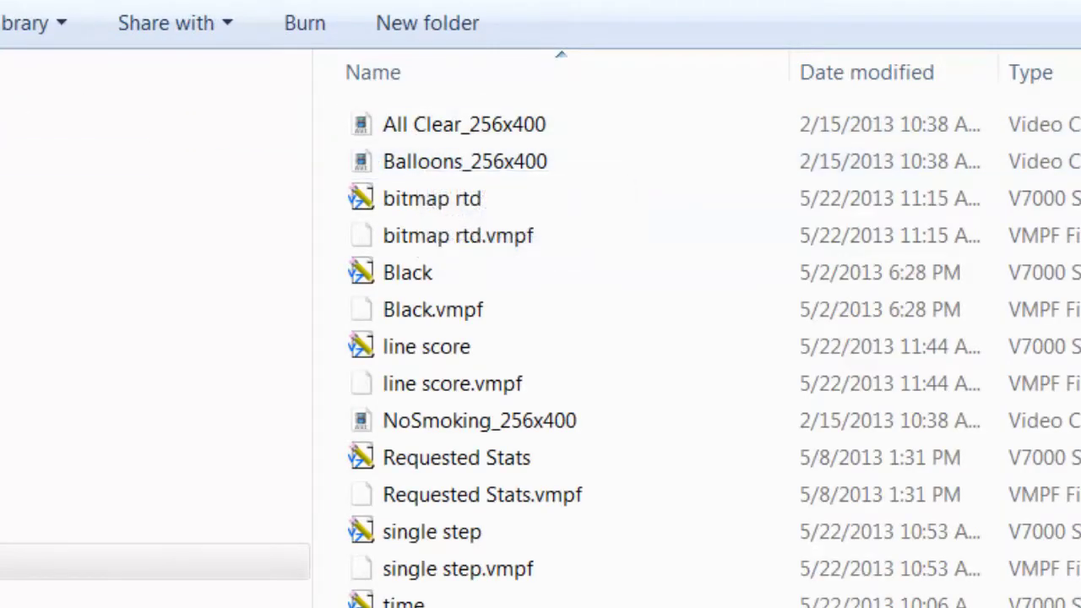
Create a Content.Lib folder in 256x400.RGB16MB.L.Sign, and copy Balloons_256x400 from the USB disk into Default.Lib.
{"action": "key", "text": "BackSpace"}
{"action": "left_click", "coordinate": [554, 35]}
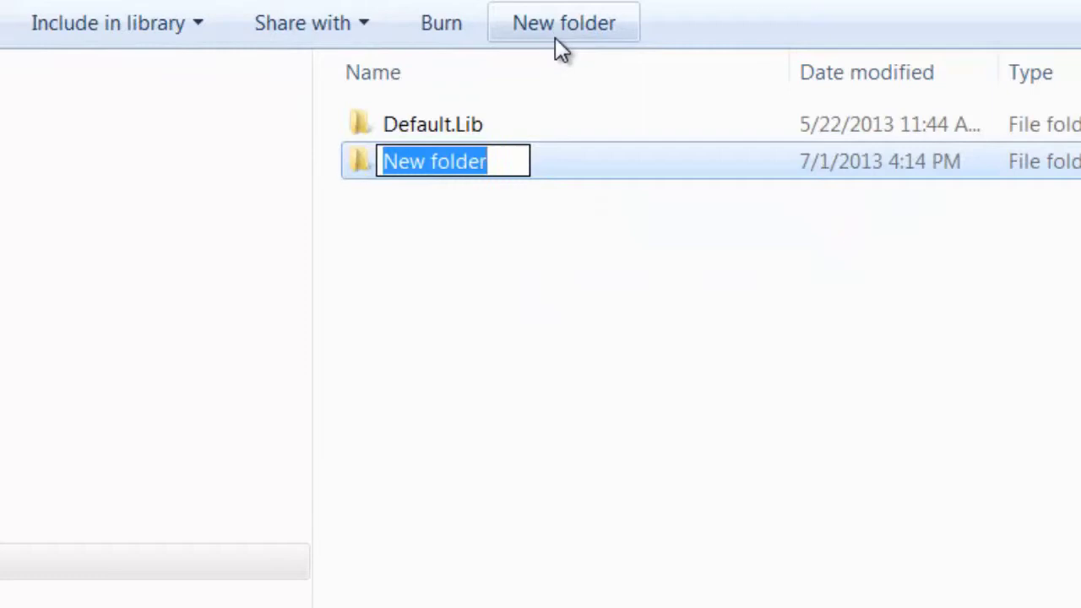
{"action": "type", "text": "Content"}
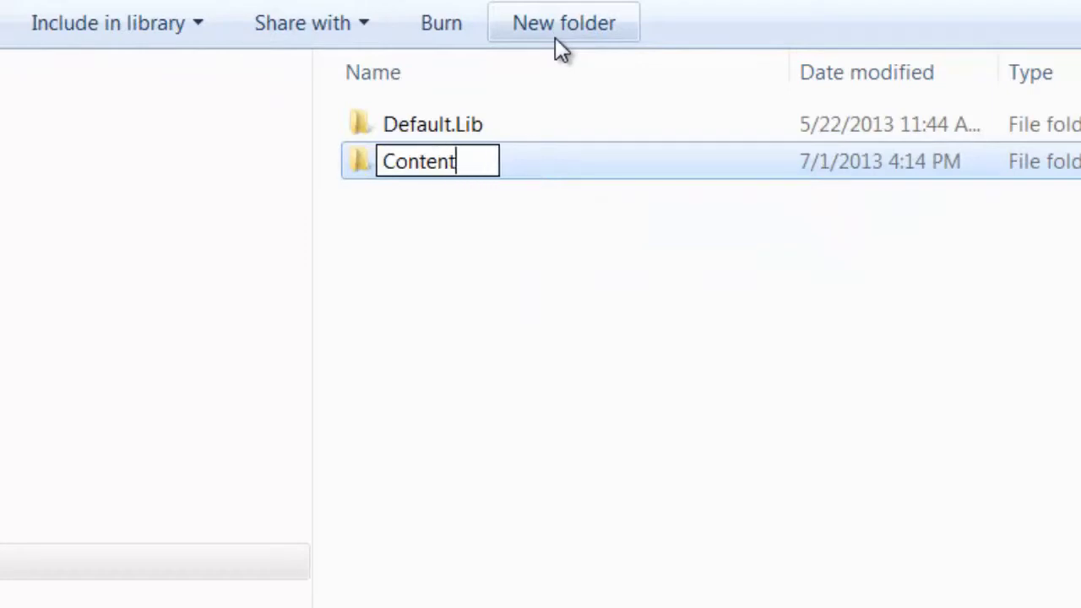
{"action": "type", "text": ".Lib"}
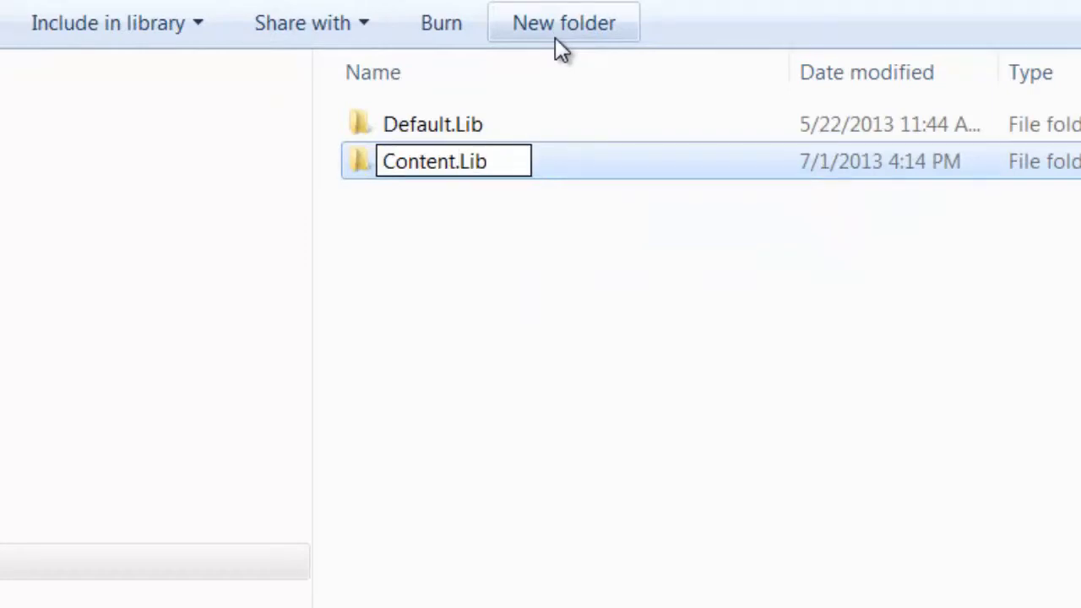
{"action": "key", "text": "Return"}
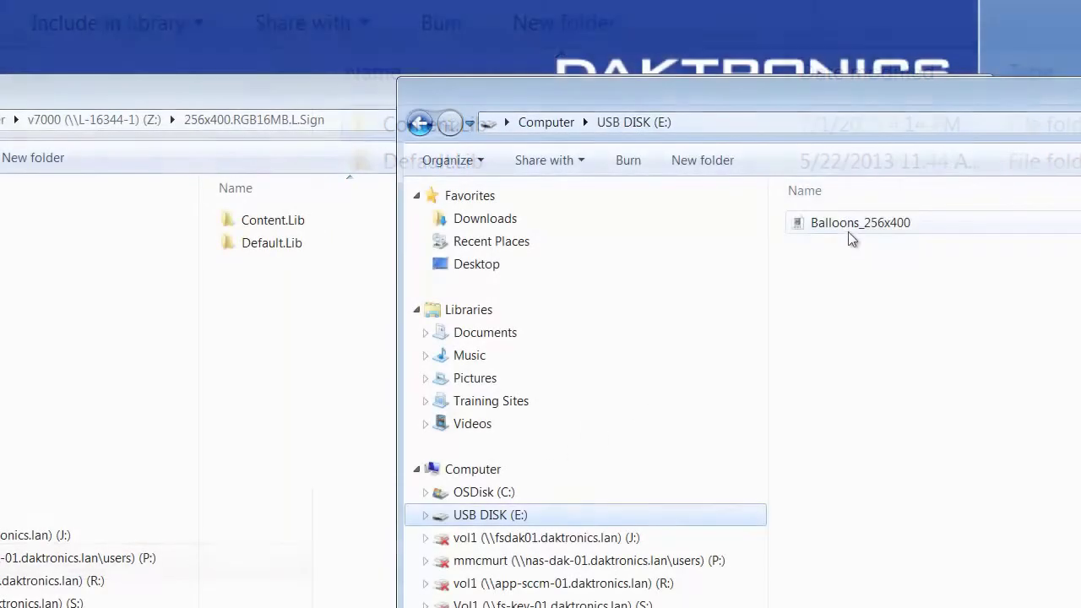
{"action": "left_click_drag", "start_coordinate": [852, 239], "coordinate": [257, 251]}
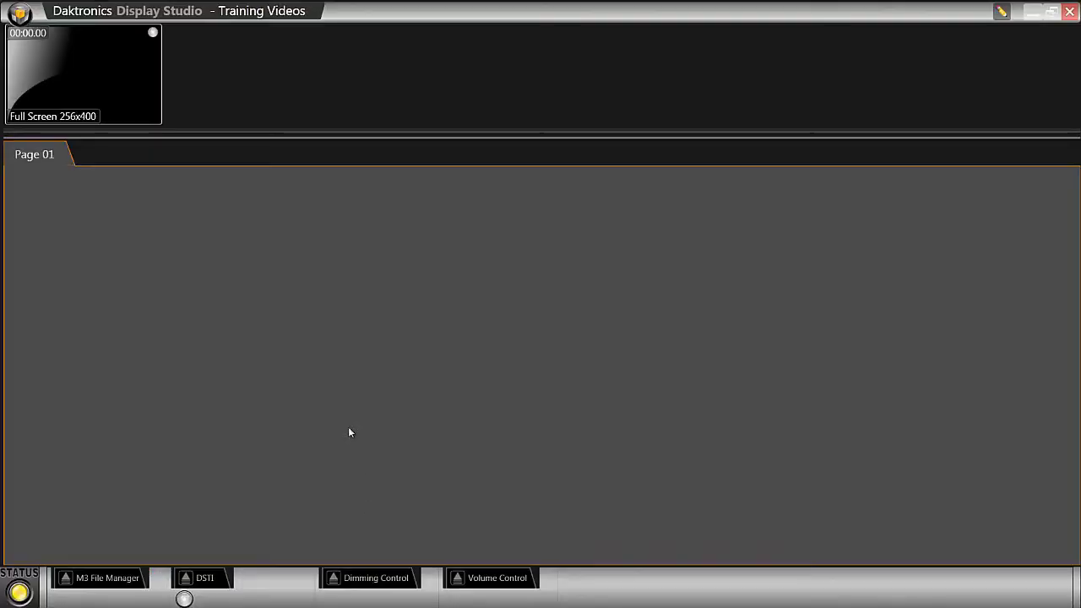
In Display Studio, create a scripting container with the default settings on Page 01 and maximize it.
{"action": "right_click", "coordinate": [292, 271]}
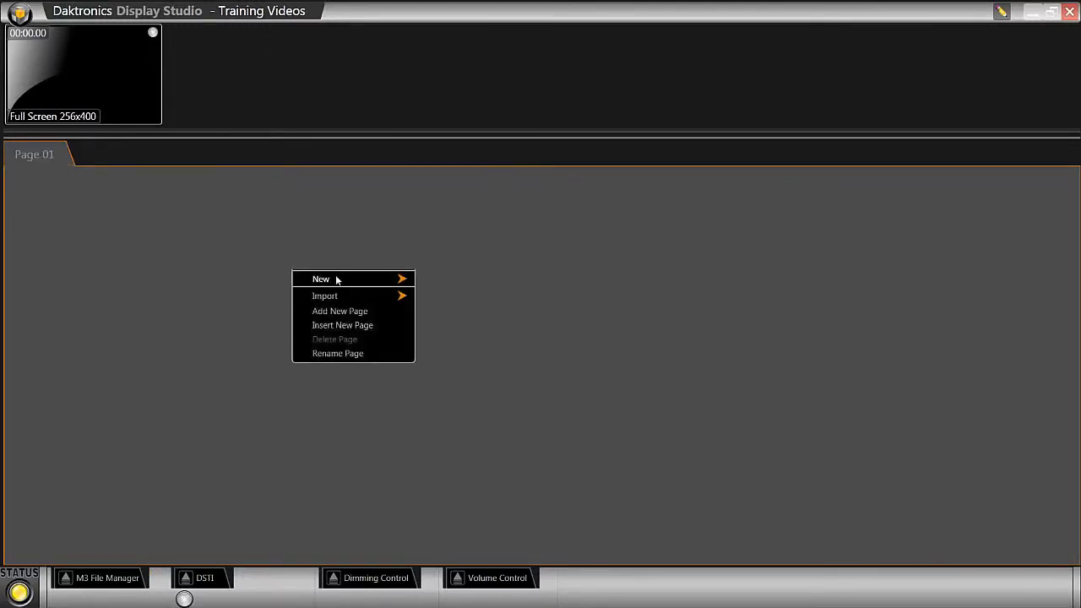
{"action": "mouse_move", "coordinate": [336, 280]}
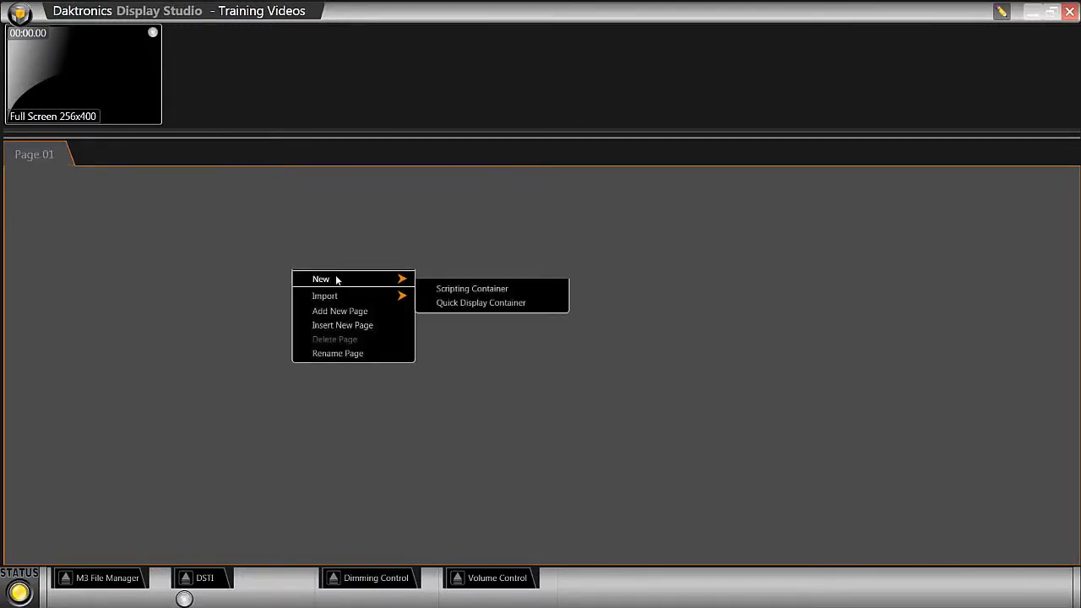
{"action": "left_click", "coordinate": [468, 290]}
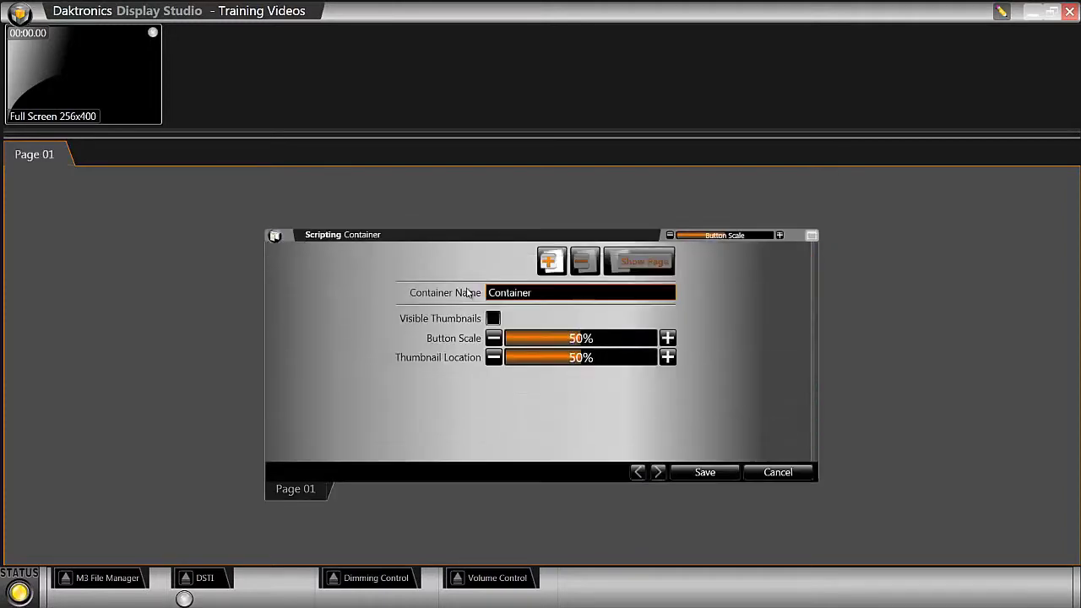
{"action": "left_click", "coordinate": [705, 472]}
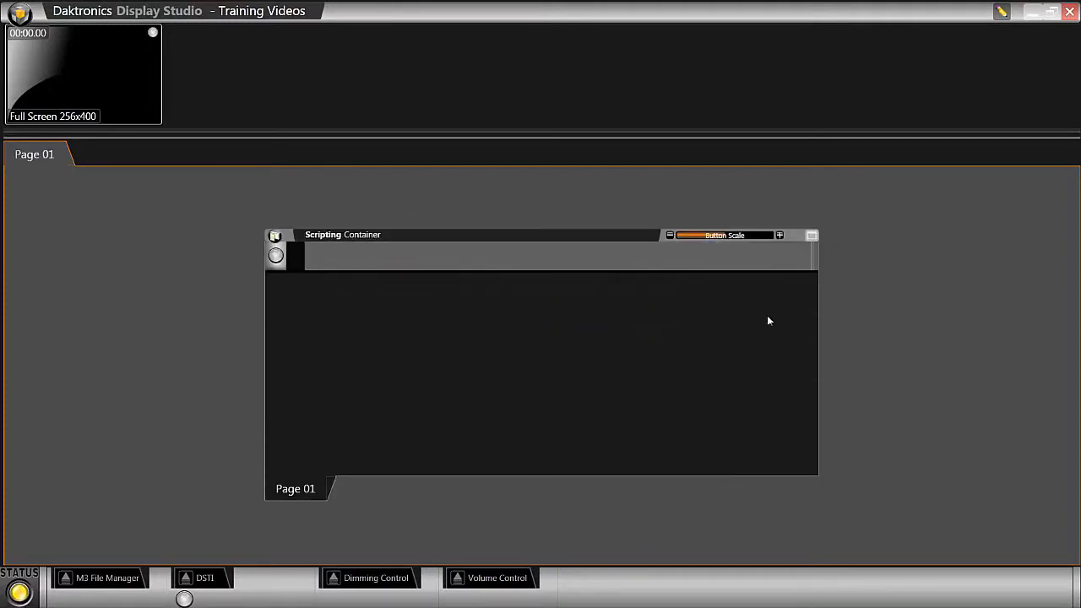
{"action": "left_click", "coordinate": [811, 236]}
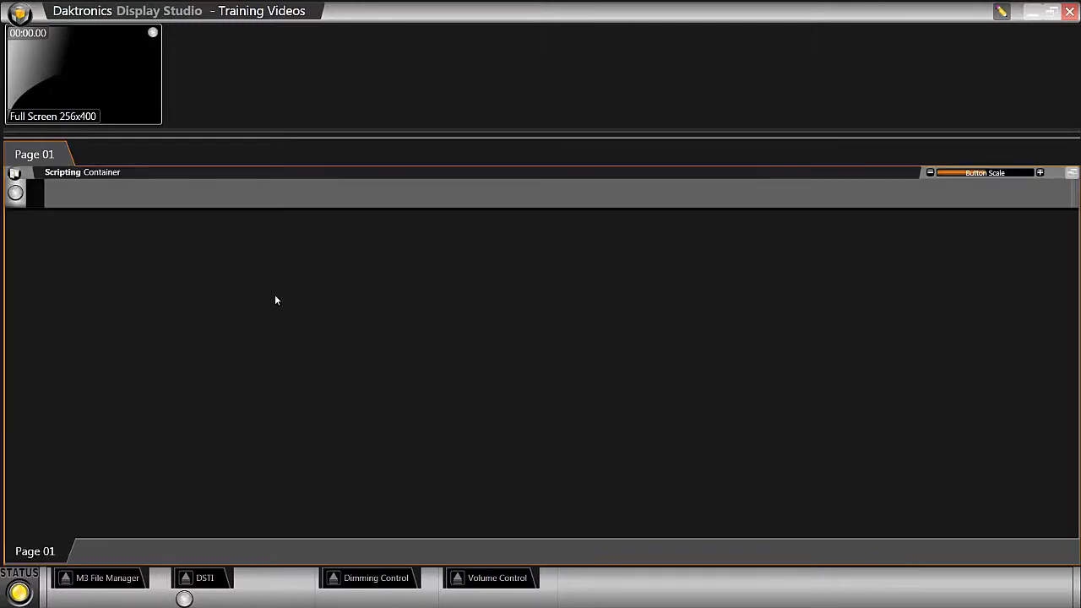
Create a new button with a DMP-7000 Player Control command that uses the Play action on Full Screen 256x400.
{"action": "right_click", "coordinate": [349, 303]}
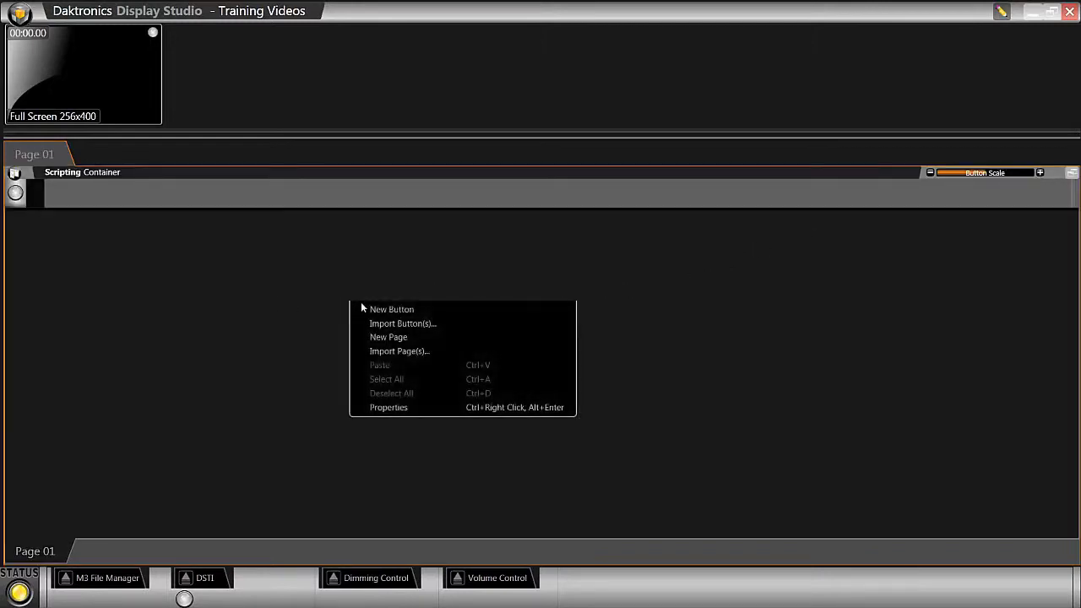
{"action": "left_click", "coordinate": [431, 310]}
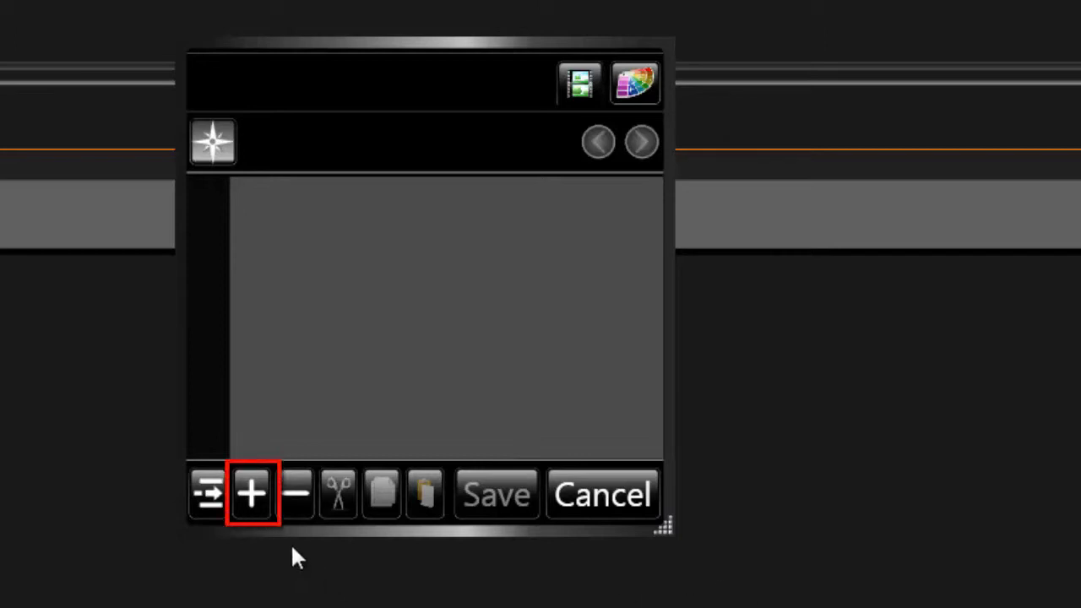
{"action": "left_click", "coordinate": [252, 494]}
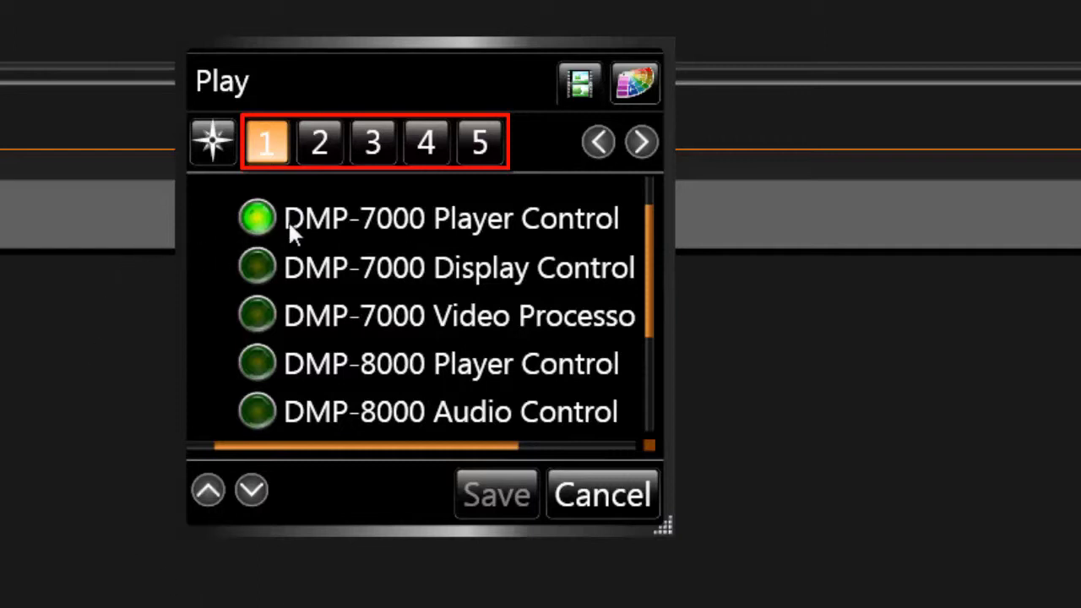
{"action": "left_click", "coordinate": [324, 151]}
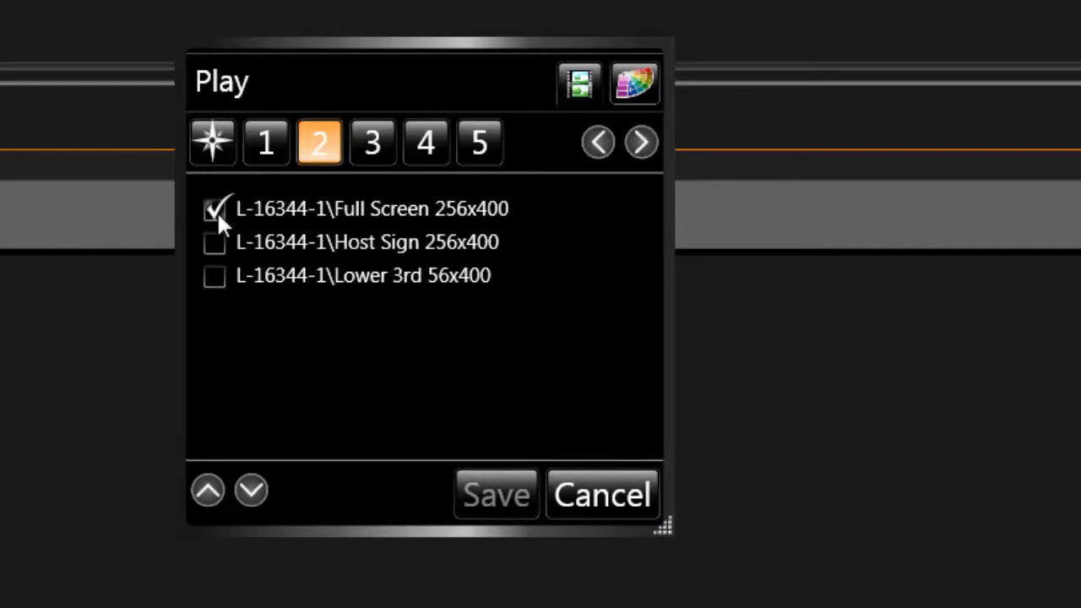
{"action": "left_click", "coordinate": [373, 162]}
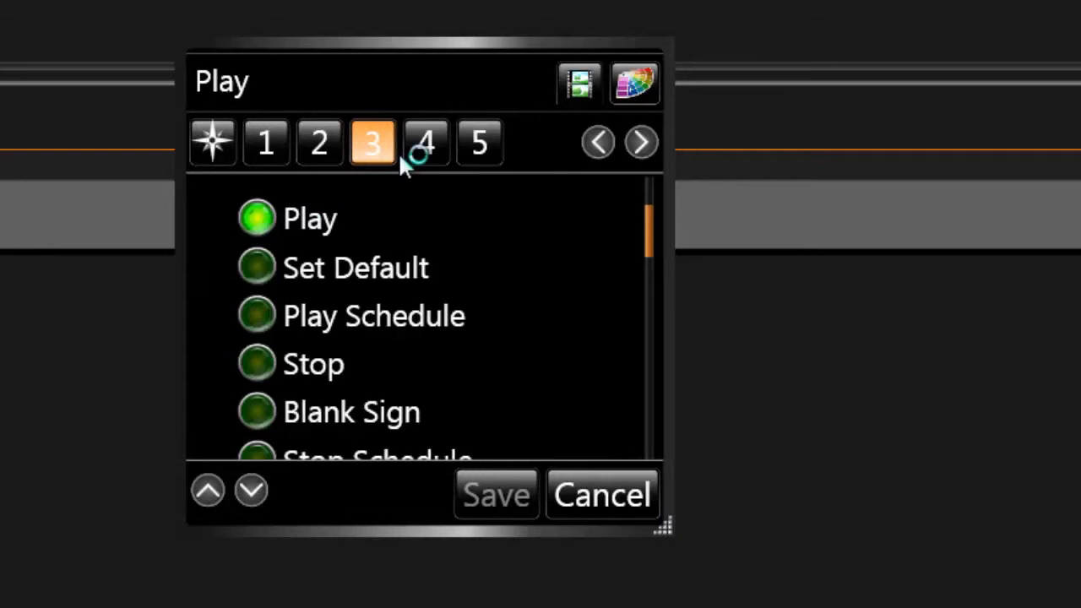
Add the Balloons_256x400 AVI from the Default folder as the file the command plays.
{"action": "left_click", "coordinate": [423, 152]}
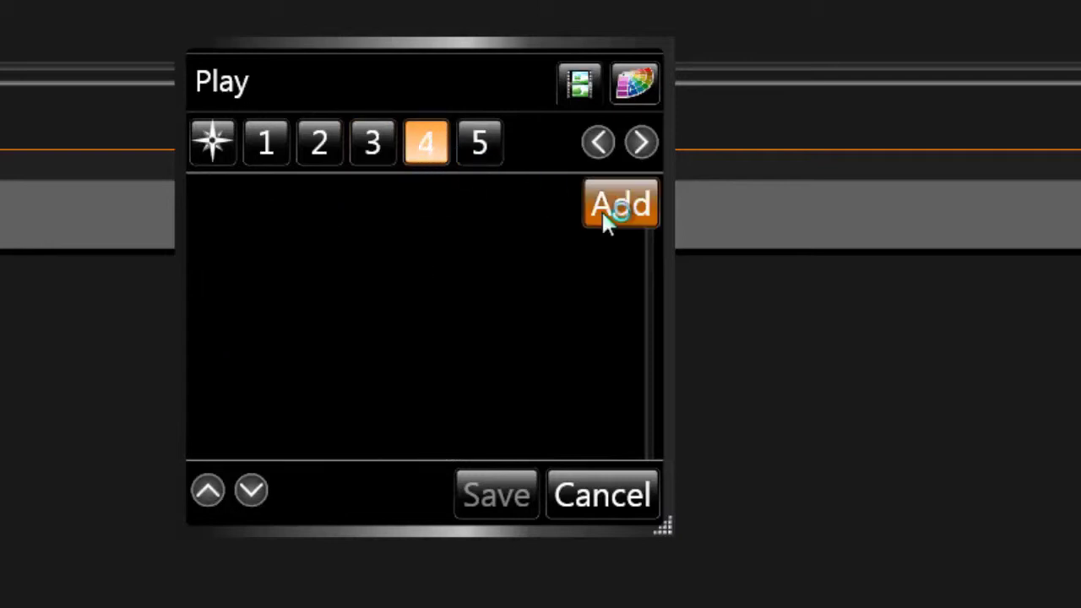
{"action": "left_click", "coordinate": [603, 212]}
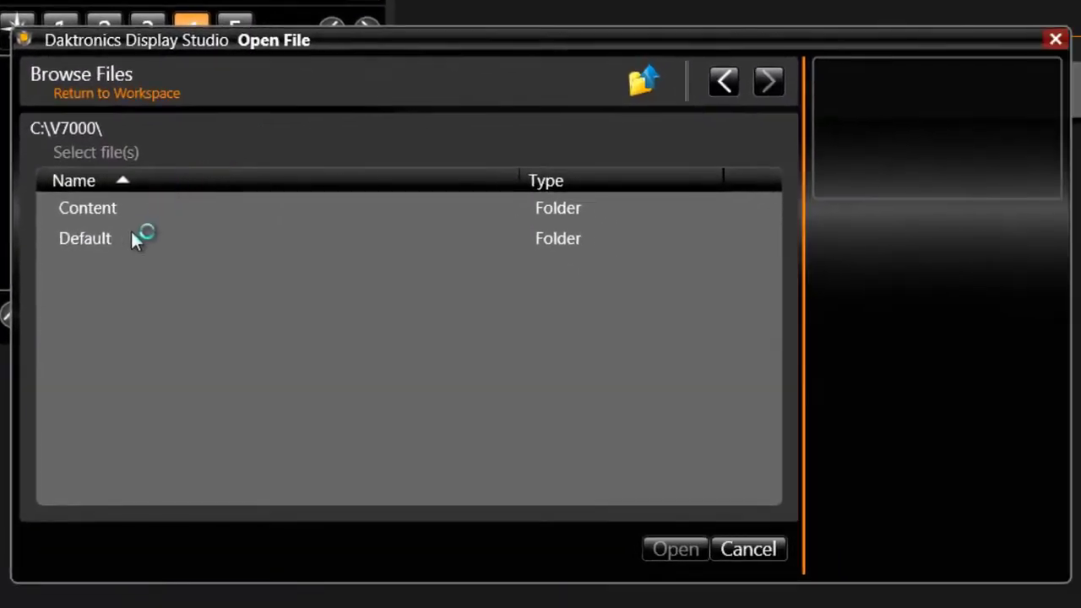
{"action": "double_click", "coordinate": [114, 238]}
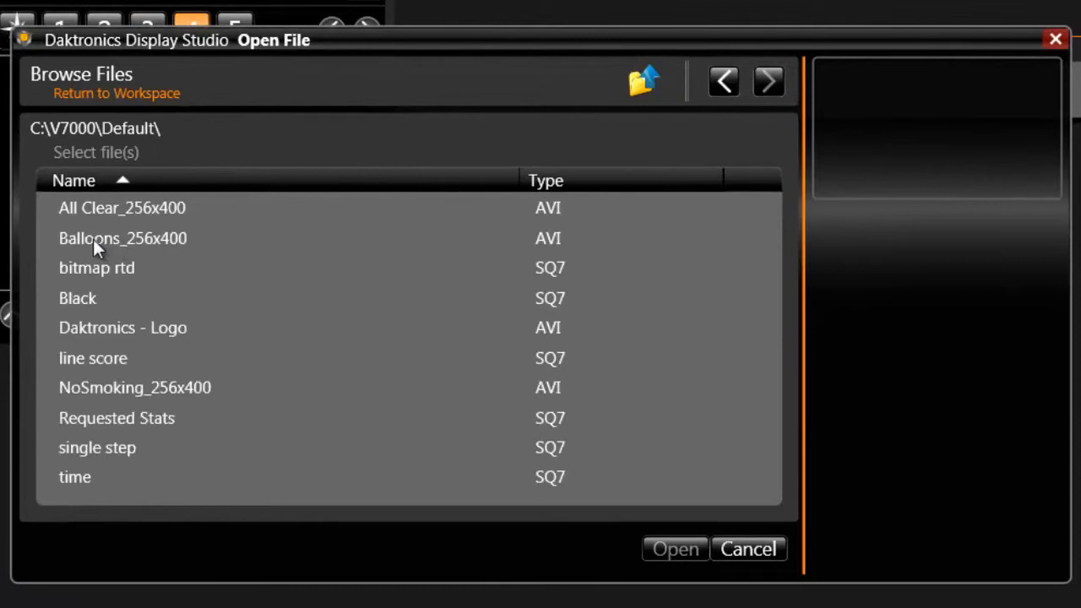
{"action": "left_click", "coordinate": [93, 239]}
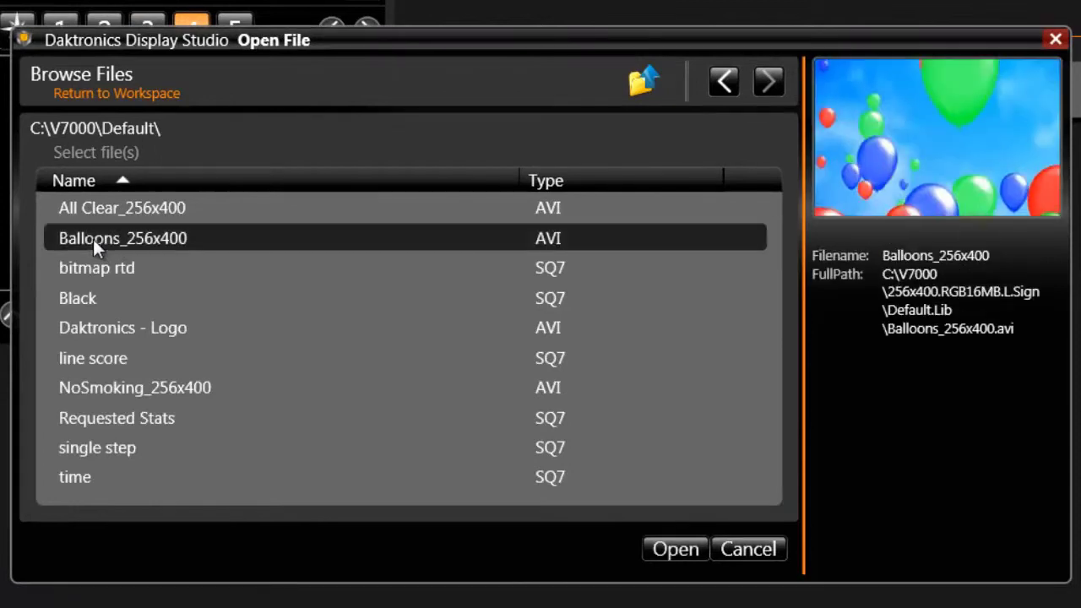
{"action": "left_click", "coordinate": [675, 549]}
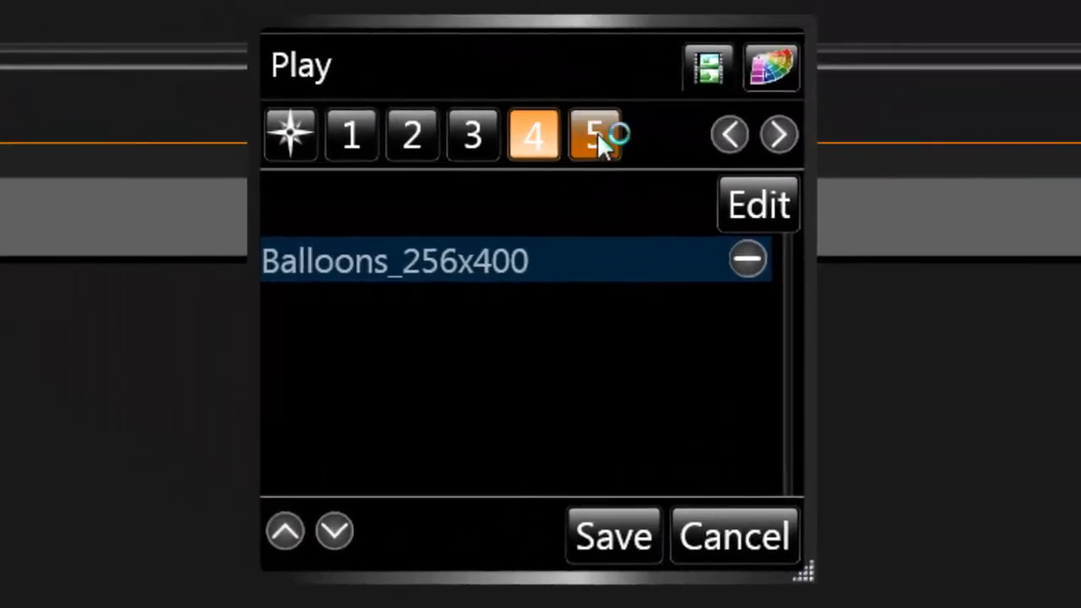
Save the button under the name Balloons with Continuous playback, and run it on the display.
{"action": "left_click", "coordinate": [597, 132]}
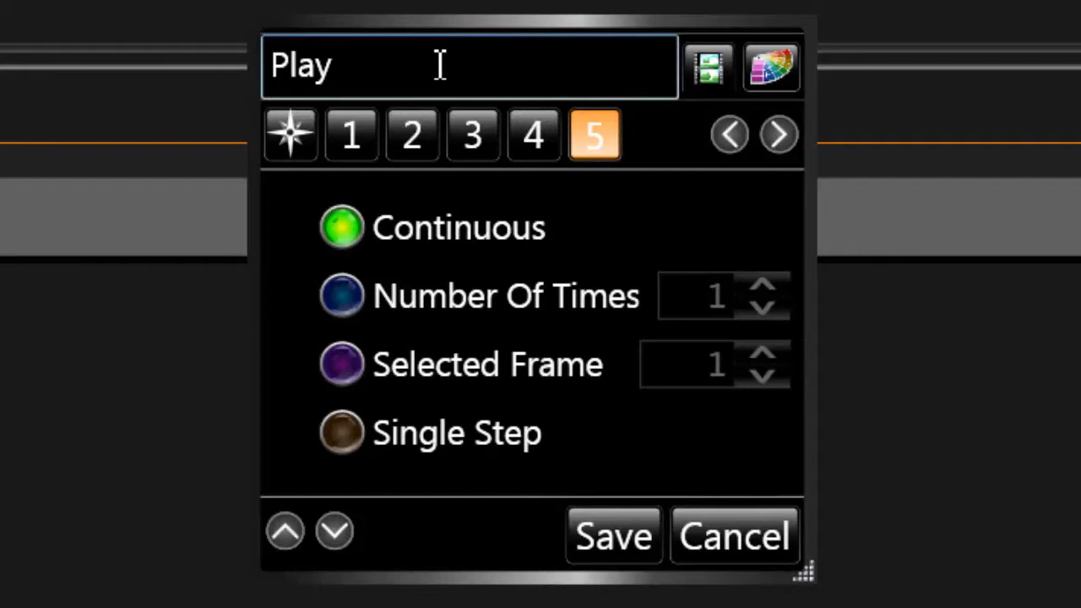
{"action": "double_click", "coordinate": [300, 66]}
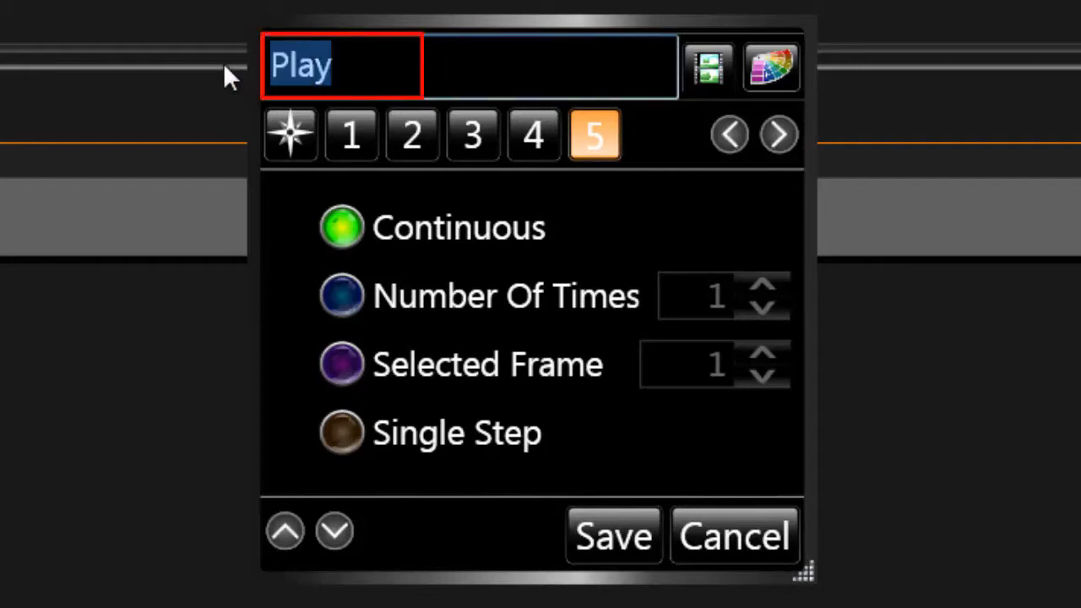
{"action": "type", "text": "Balloons"}
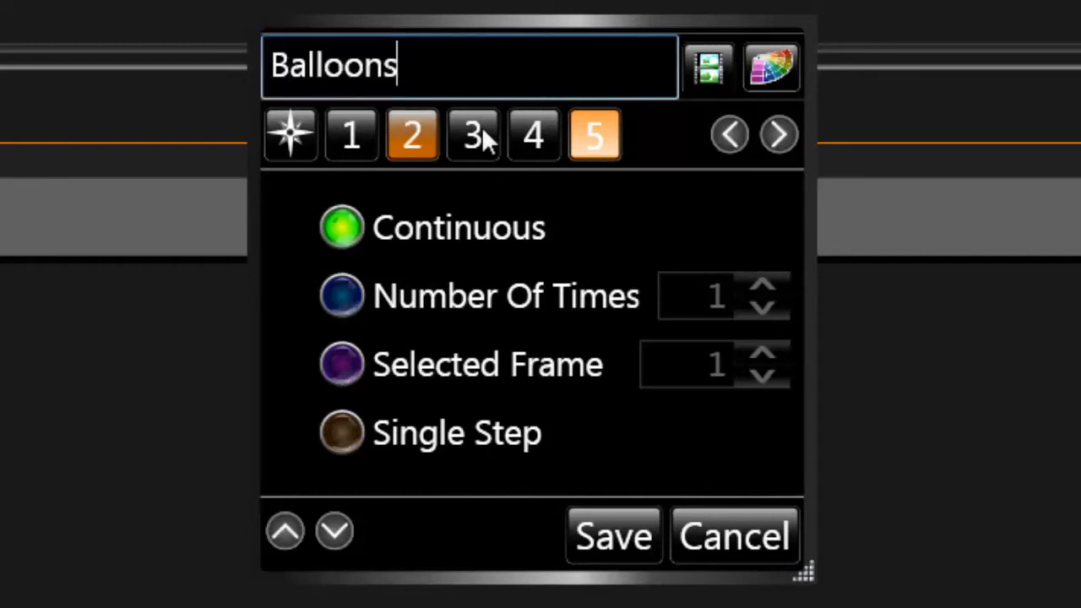
{"action": "left_click", "coordinate": [698, 194]}
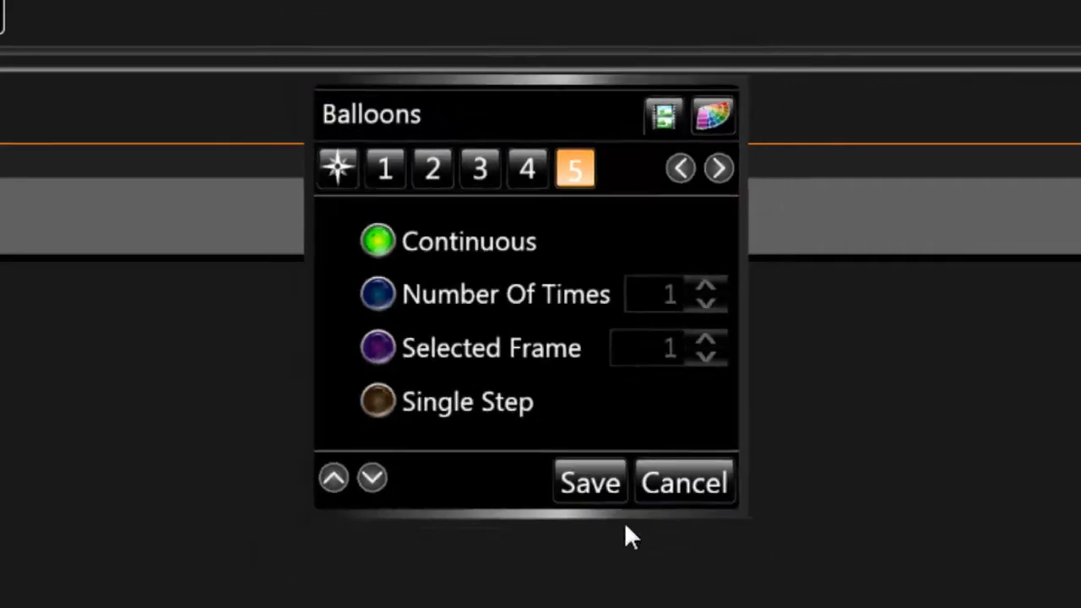
{"action": "left_click", "coordinate": [591, 485]}
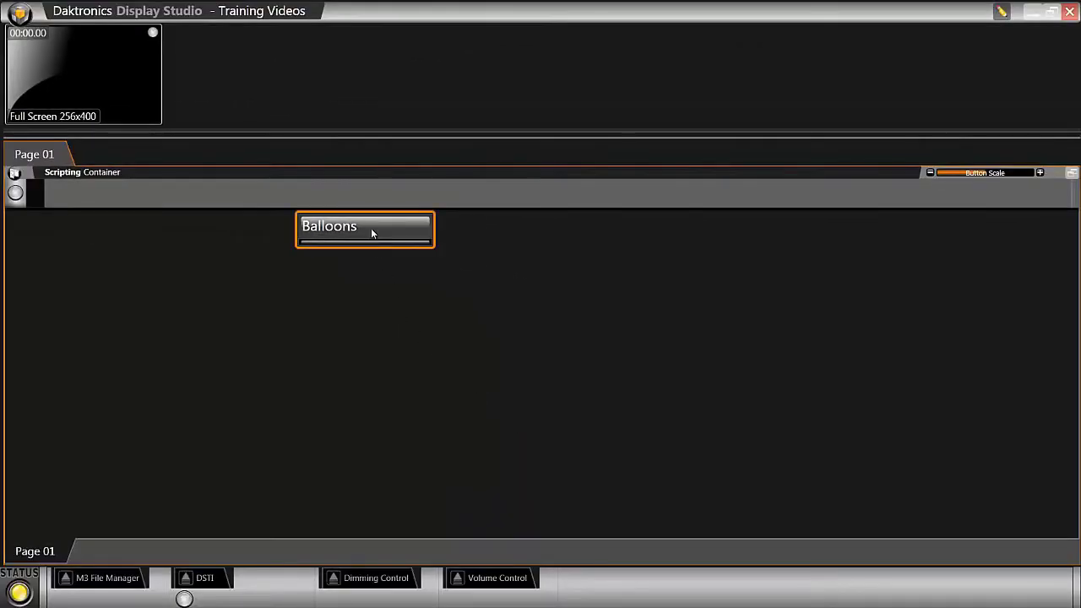
{"action": "left_click", "coordinate": [372, 230]}
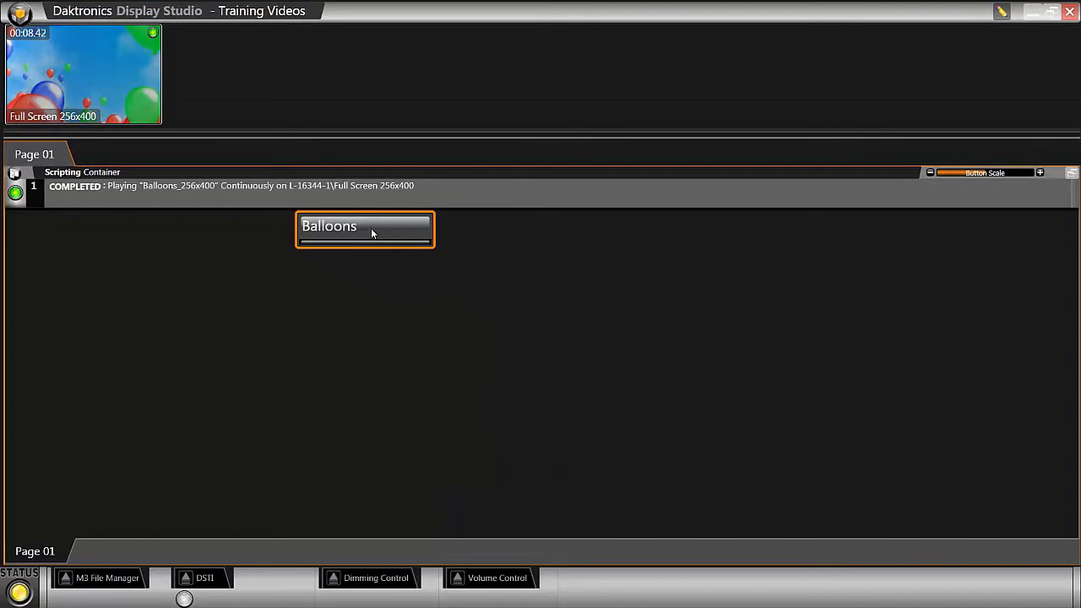